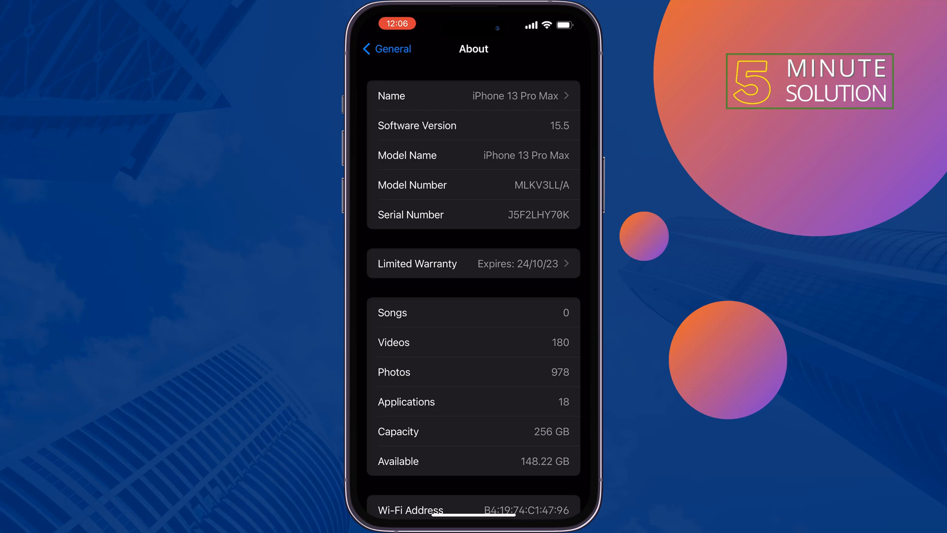
pyautogui.scroll(1, 473, 296)
pyautogui.click(473, 214)
# Copy the serial number and load ifreeicloud.co.uk in Chrome, reaching its page menu
pyautogui.click(472, 181)
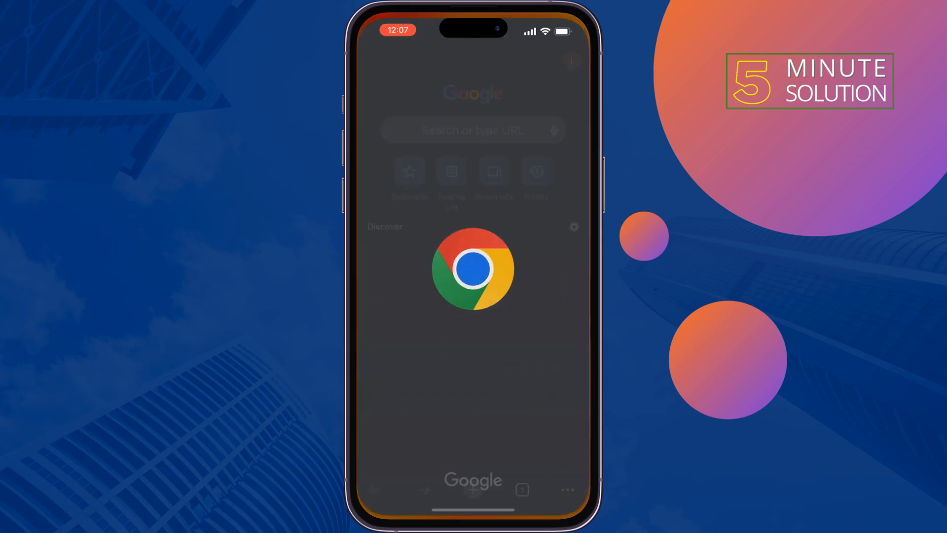
pyautogui.click(473, 125)
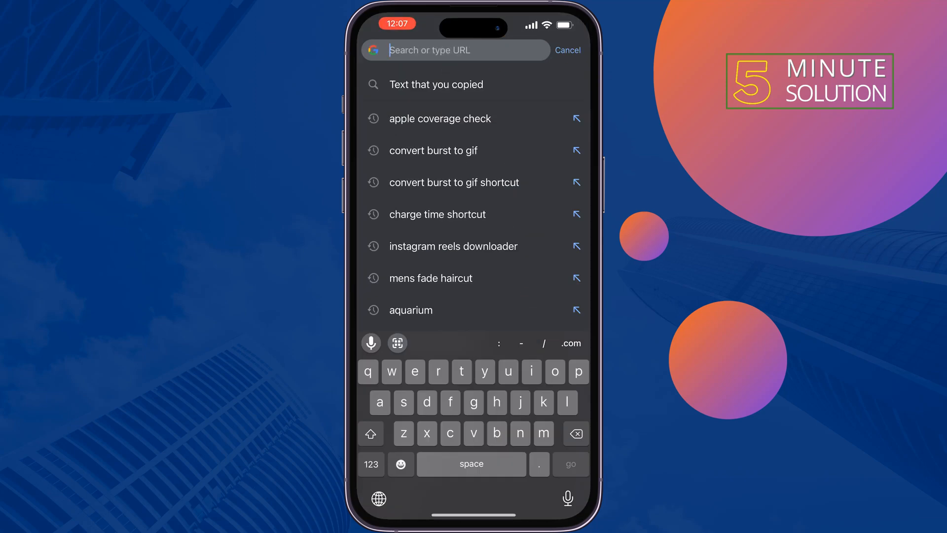
pyautogui.write('if')
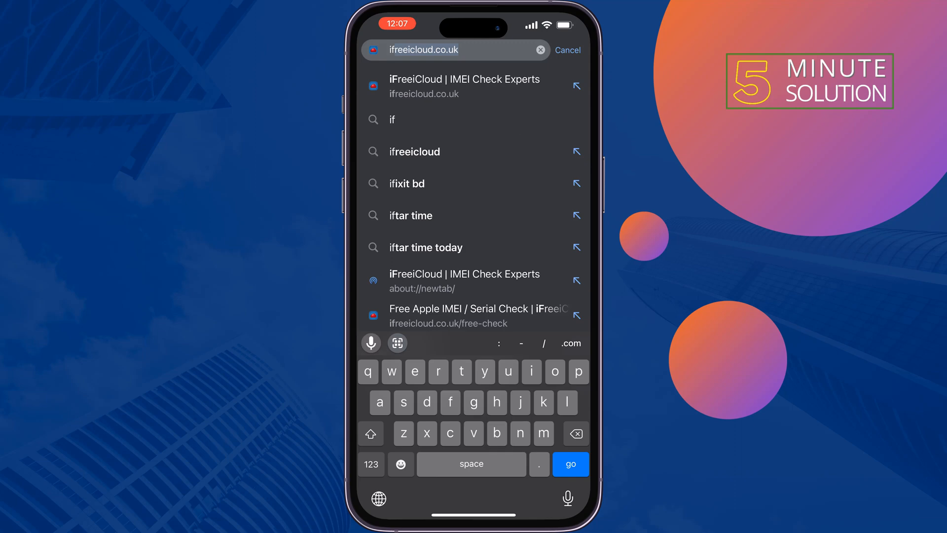
pyautogui.press('Return')
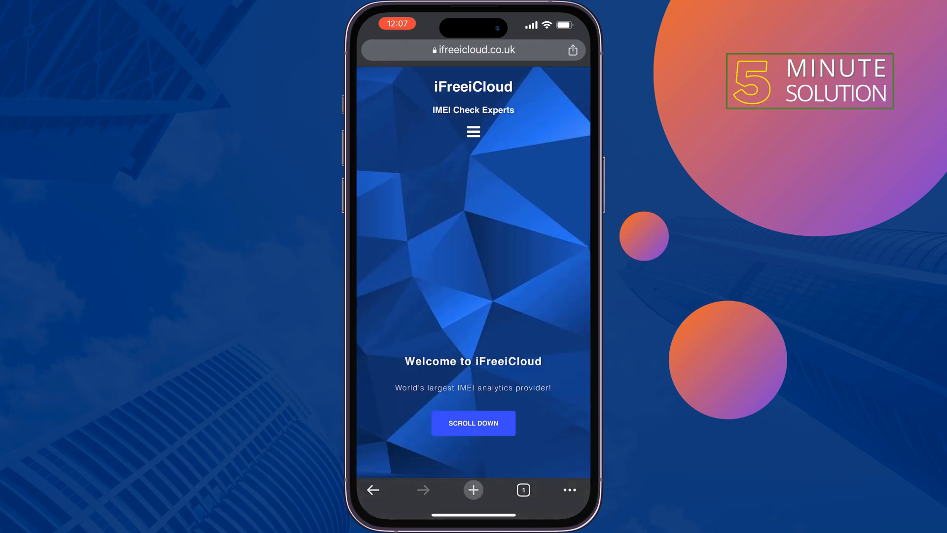
pyautogui.click(472, 131)
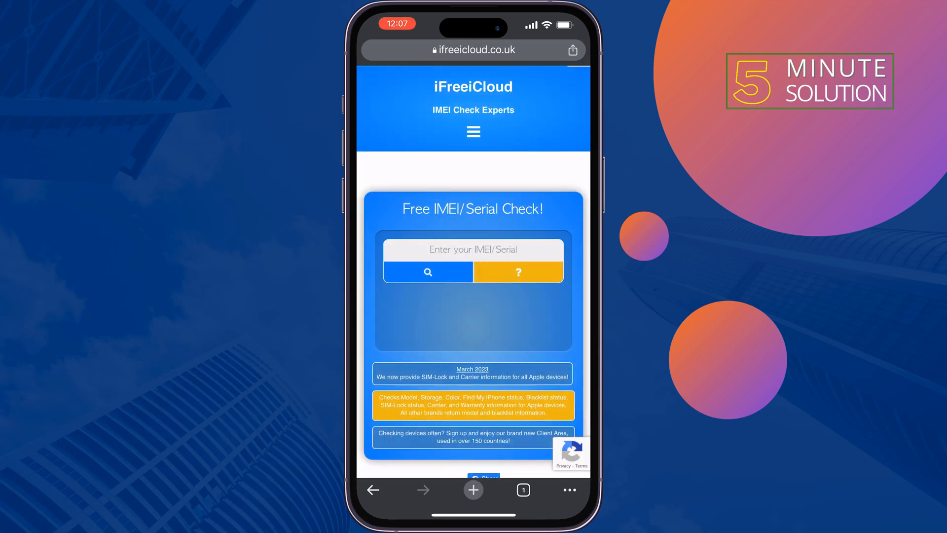
pyautogui.click(473, 249)
pyautogui.click(472, 186)
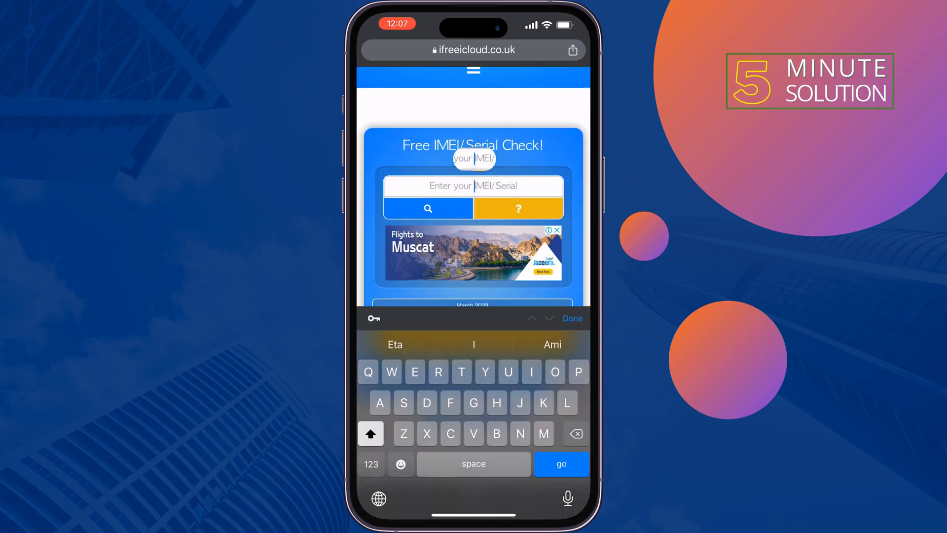
pyautogui.click(460, 161)
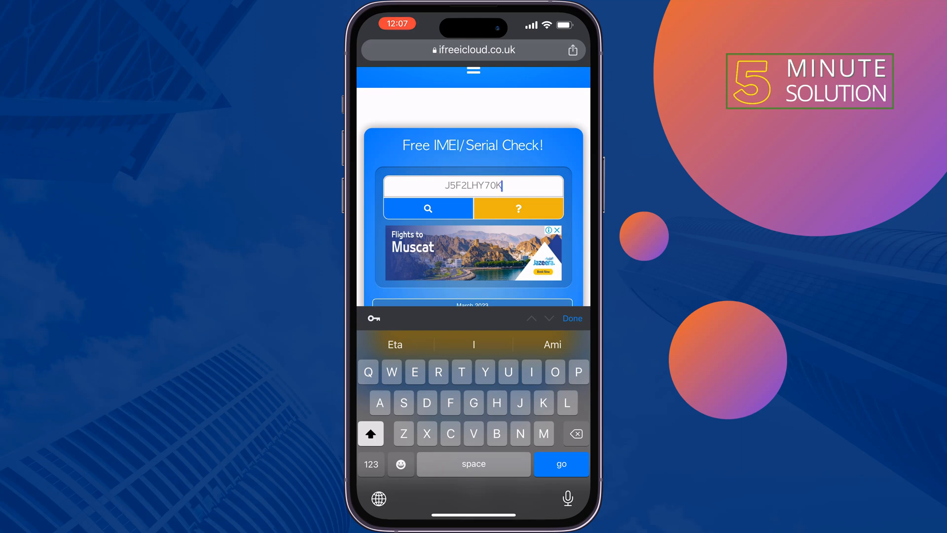
pyautogui.click(561, 464)
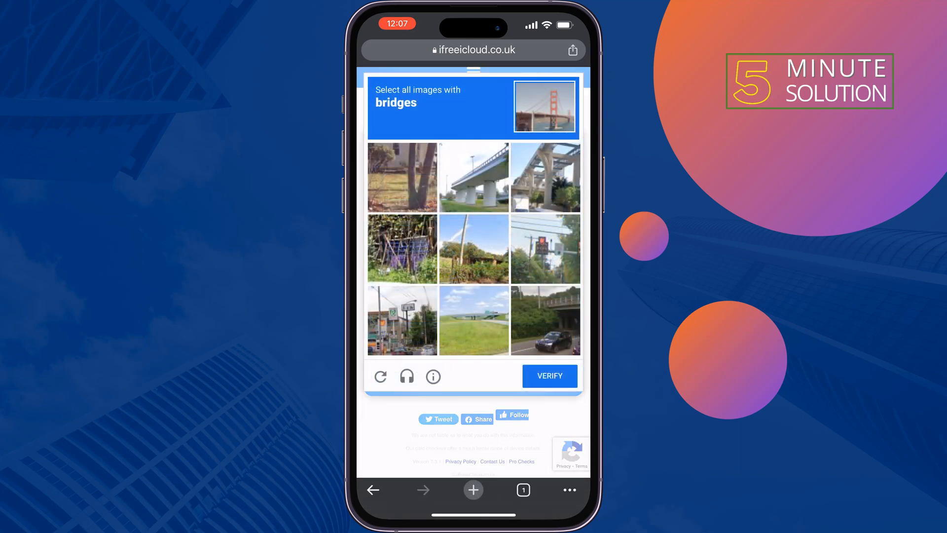
pyautogui.click(475, 177)
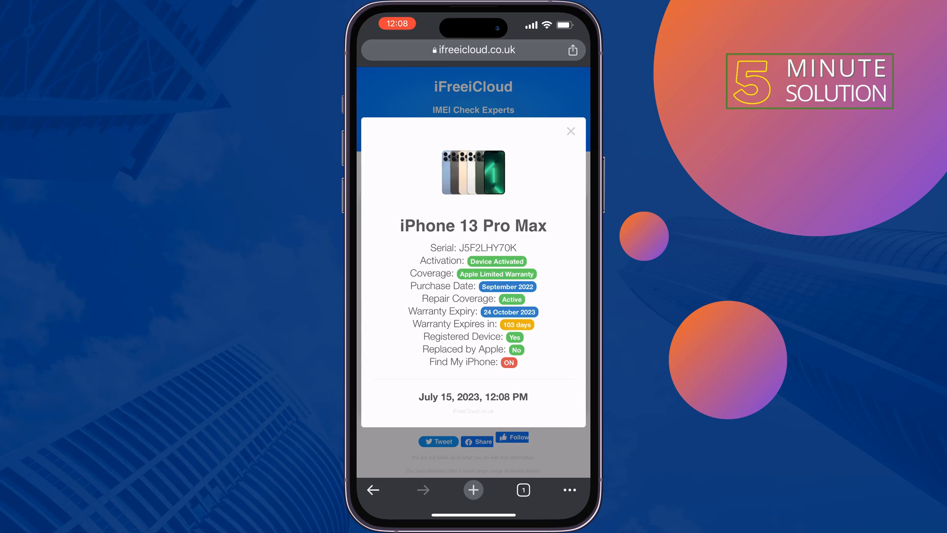